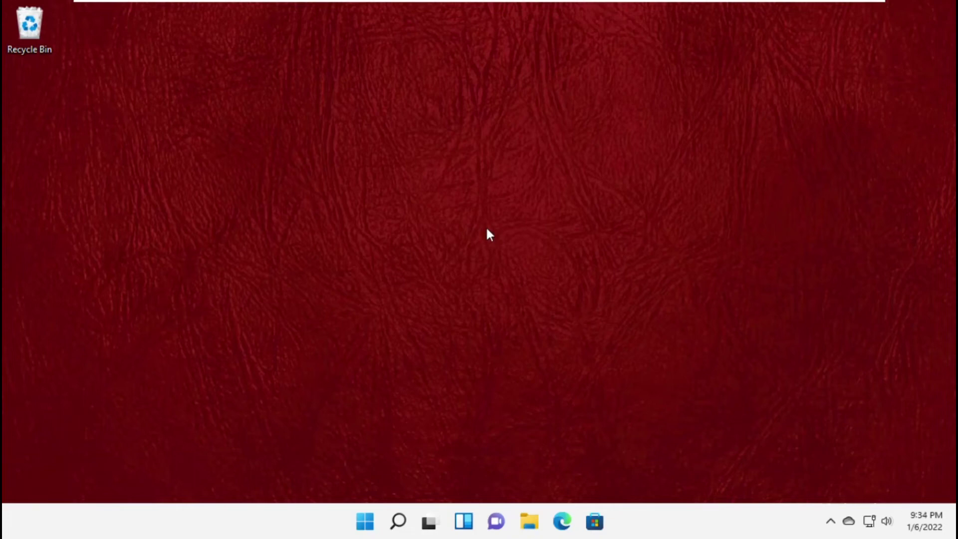
Search for Cmd and run Command Prompt as administrator, approving the permission prompt
{"action": "left_click", "coordinate": [398, 524]}
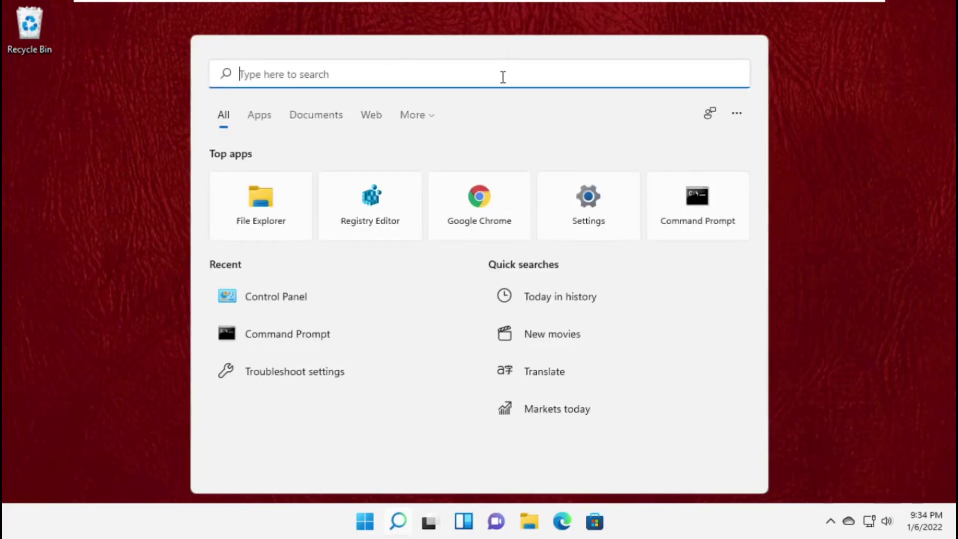
{"action": "type", "text": "Cmd"}
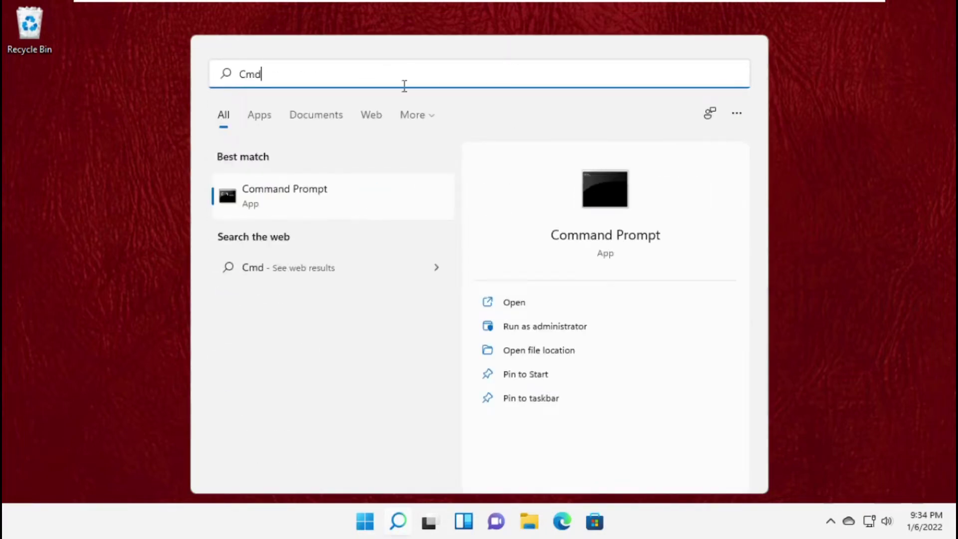
{"action": "right_click", "coordinate": [276, 198]}
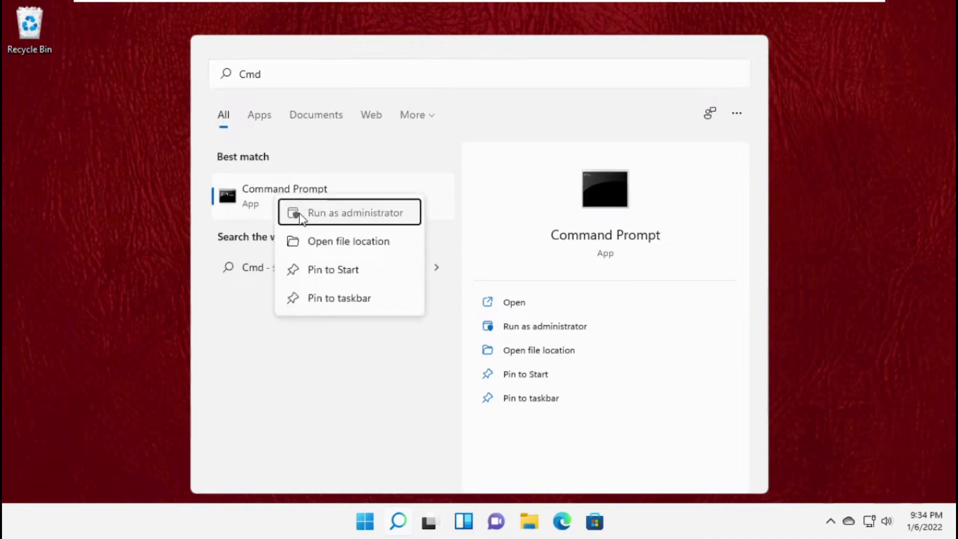
{"action": "left_click", "coordinate": [299, 214]}
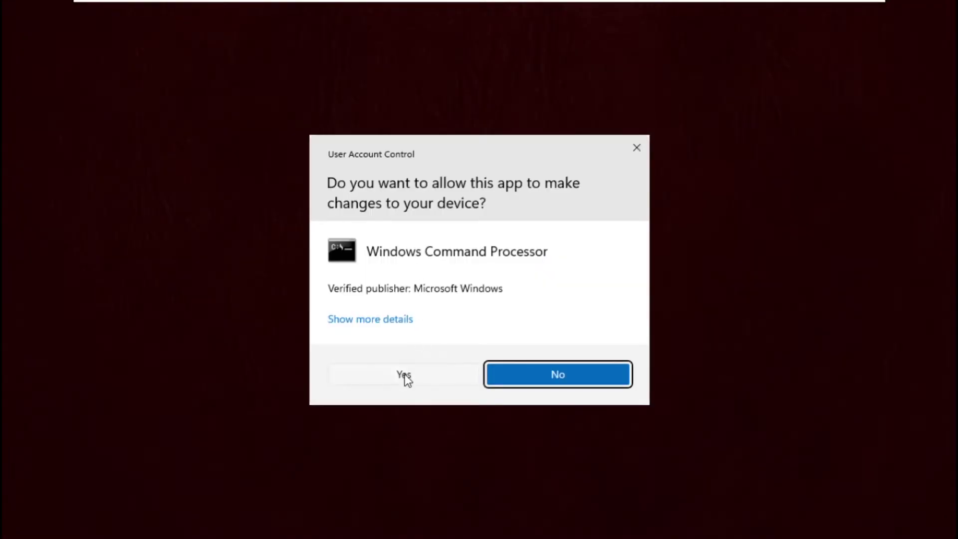
{"action": "left_click", "coordinate": [405, 375]}
Reset the TCP/IP stack with 'netsh int ip reset c:\resetlog.txt'
{"action": "left_click_drag", "start_coordinate": [456, 77], "coordinate": [519, 59]}
{"action": "type", "text": "netsh int ip reset c:\\resetlo"}
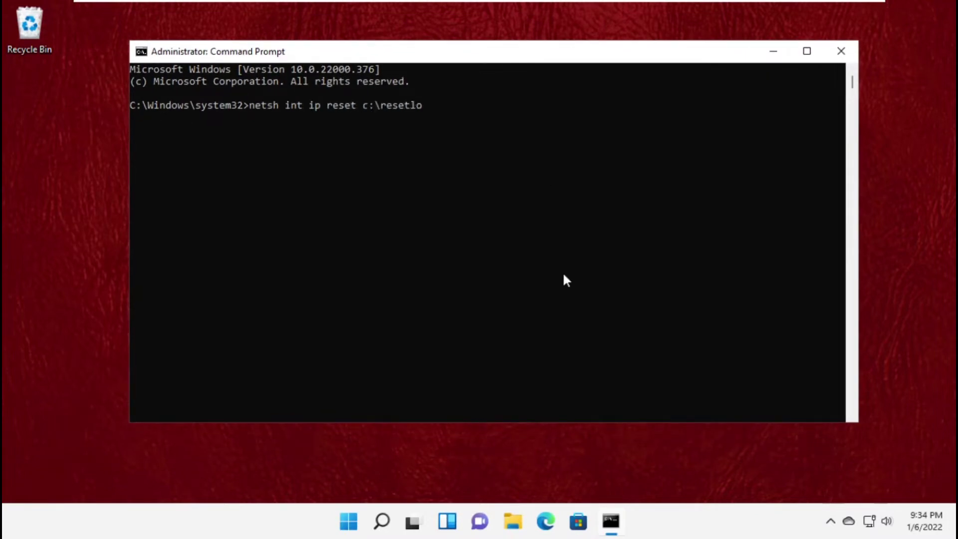
{"action": "type", "text": "g.txt"}
{"action": "key", "text": "Return"}
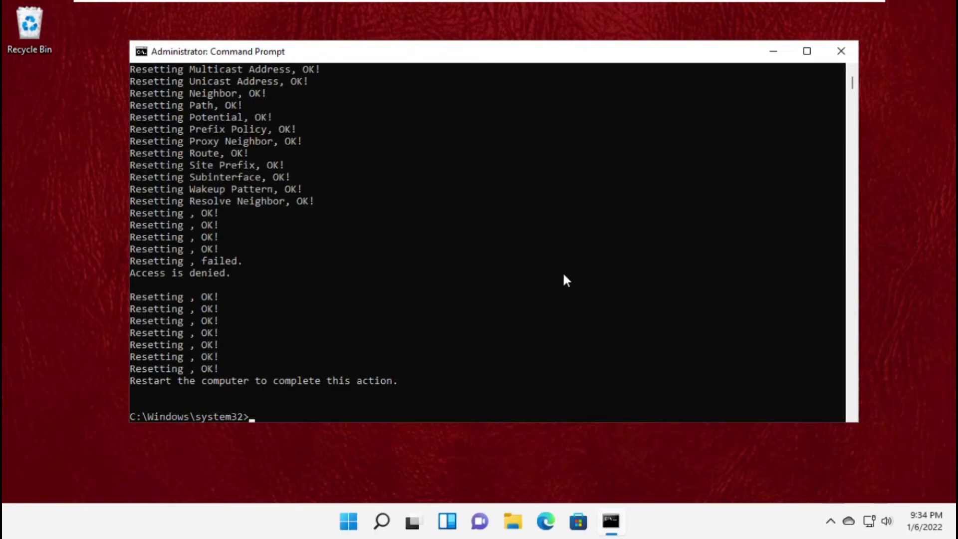
{"action": "scroll", "coordinate": [564, 275], "scroll_direction": "down", "scroll_amount": 9}
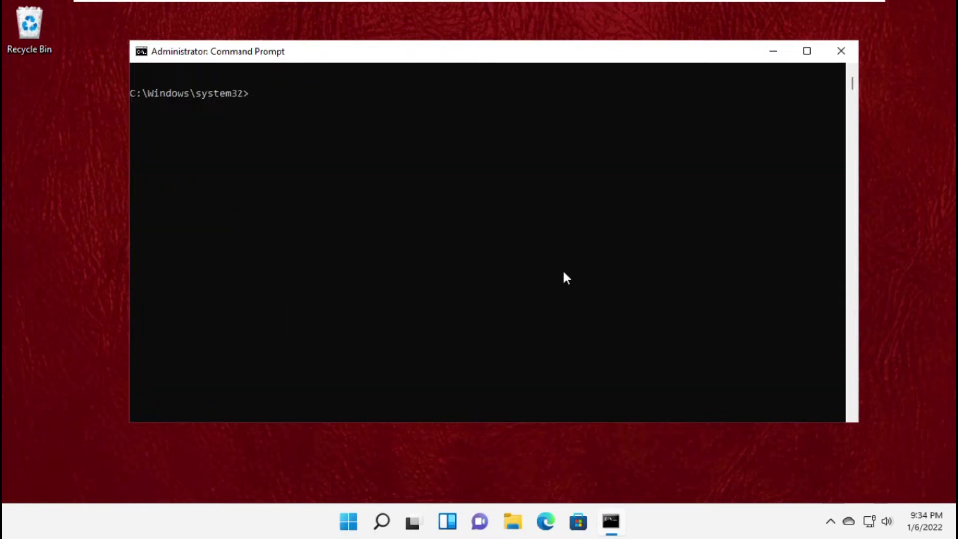
Flush the DNS resolver cache with 'ipconfig /flushdns'
{"action": "type", "text": "ipconfig /flushdns"}
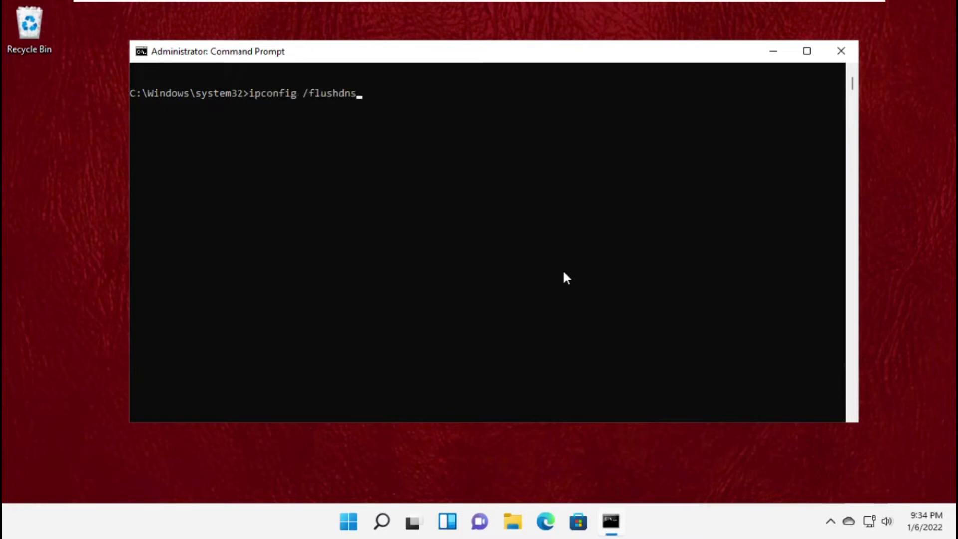
{"action": "key", "text": "Return"}
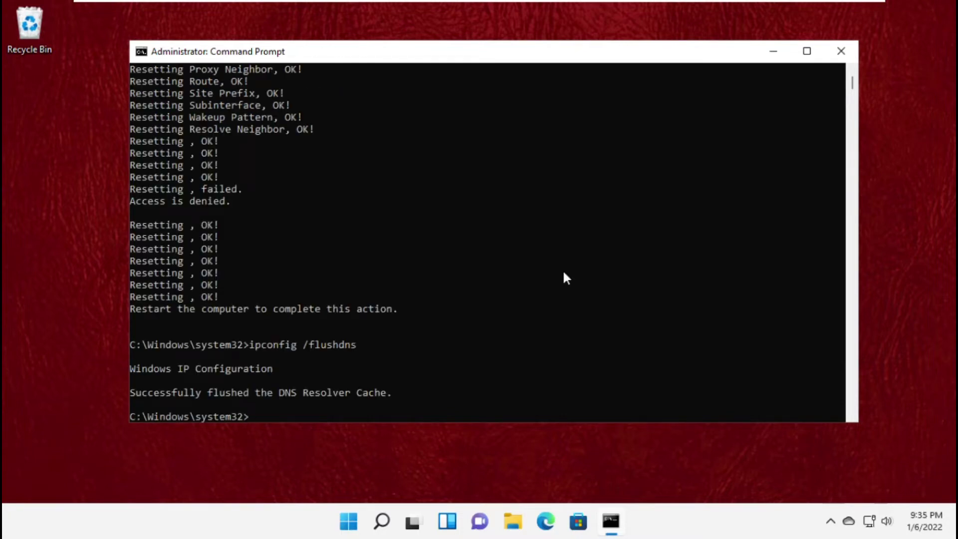
{"action": "scroll", "coordinate": [566, 277], "scroll_direction": "down", "scroll_amount": 9}
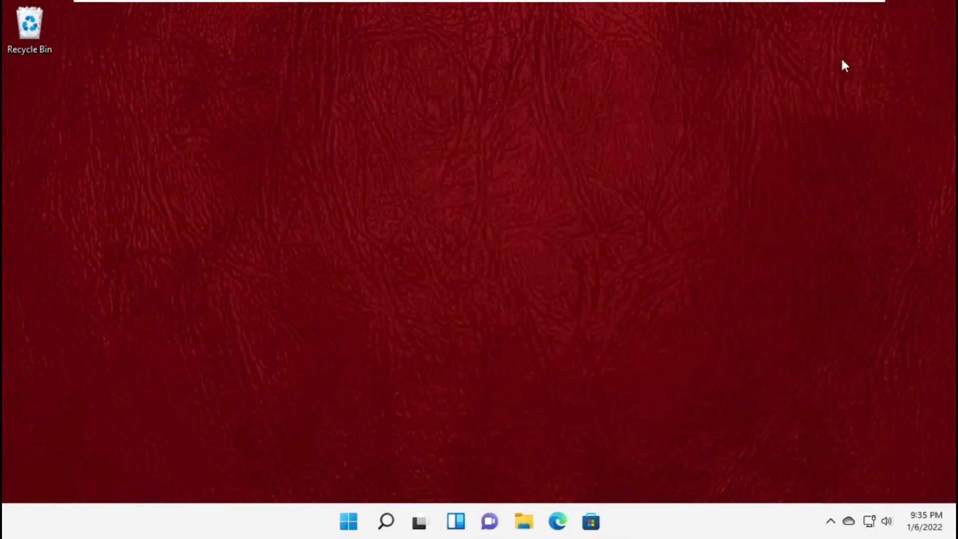
Close Command Prompt and restart Windows from the Start menu power options
{"action": "left_click", "coordinate": [842, 52]}
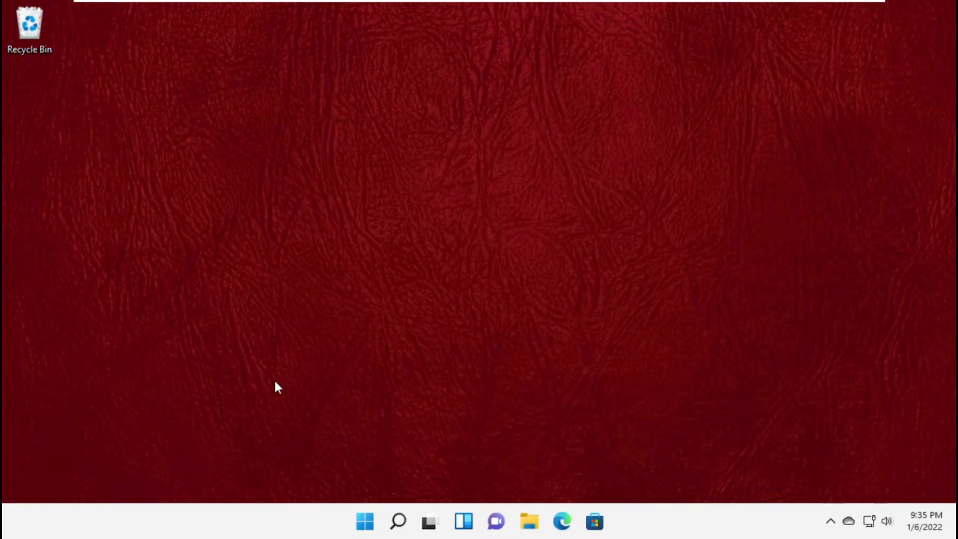
{"action": "left_click", "coordinate": [366, 524]}
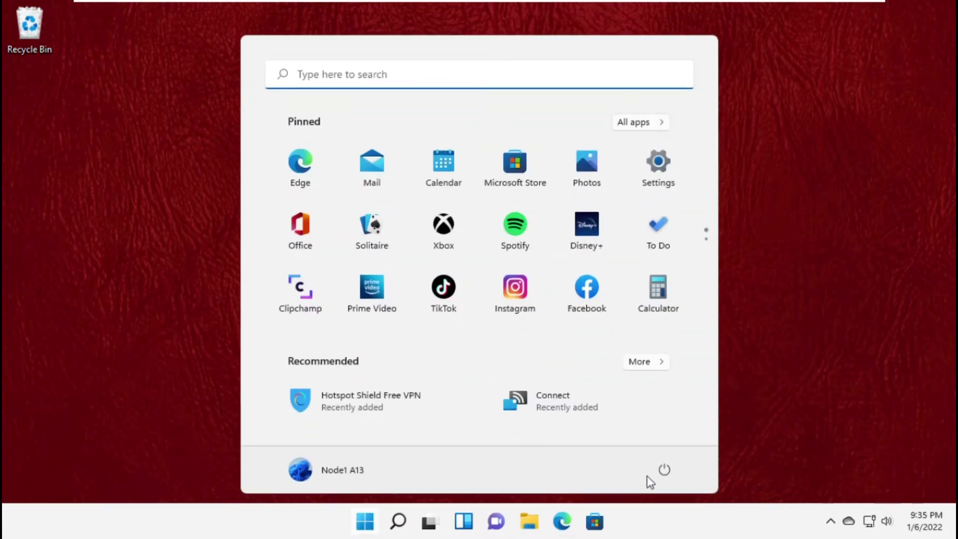
{"action": "left_click", "coordinate": [660, 479]}
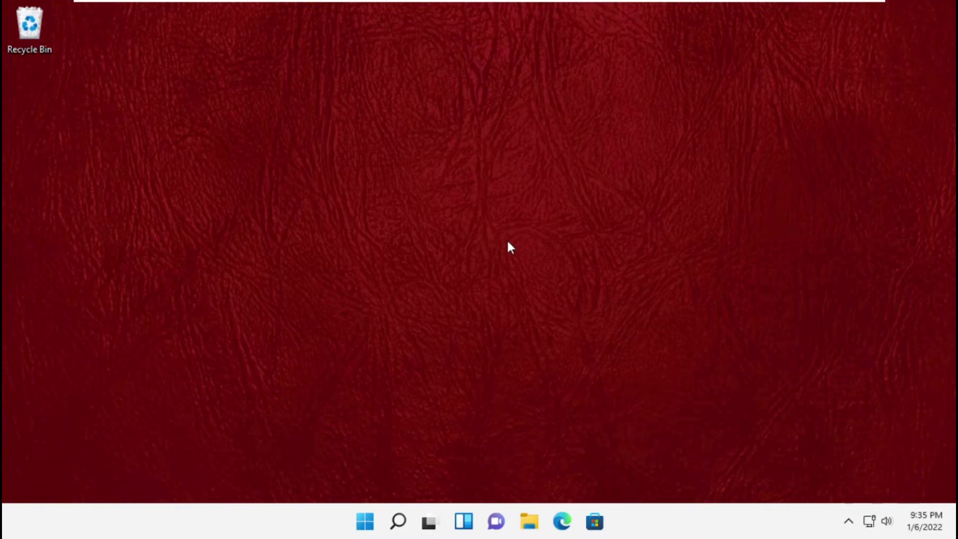
Search for 'settings' and launch the Settings app
{"action": "left_click", "coordinate": [398, 521]}
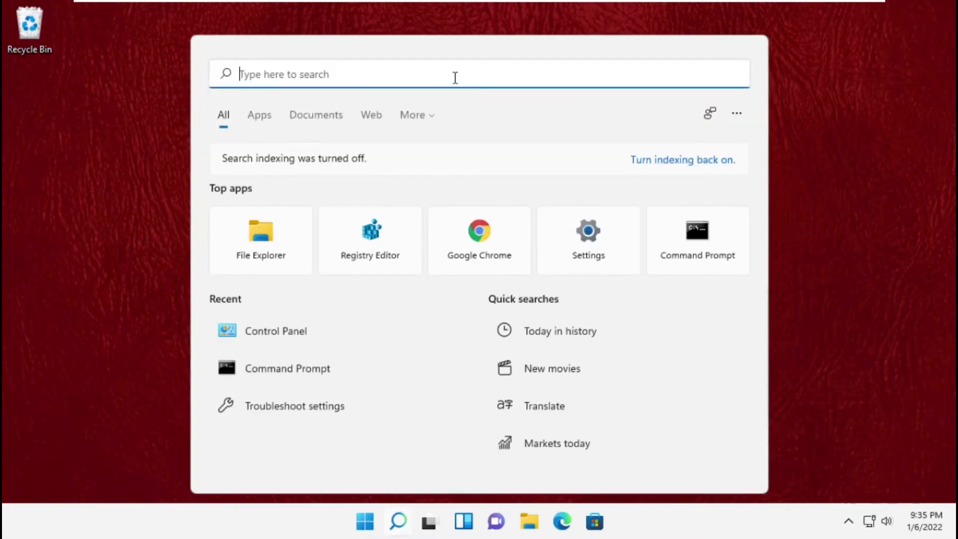
{"action": "type", "text": "settings"}
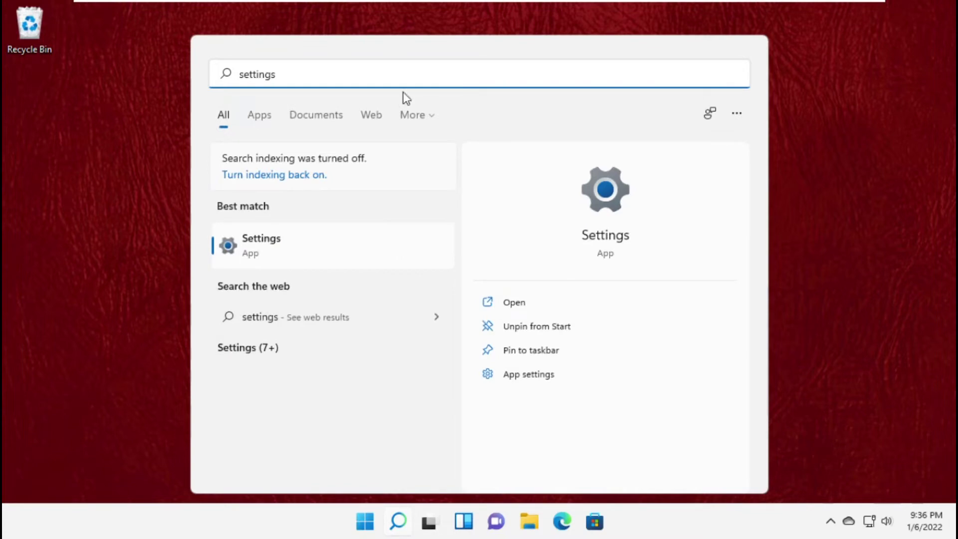
{"action": "left_click", "coordinate": [272, 250]}
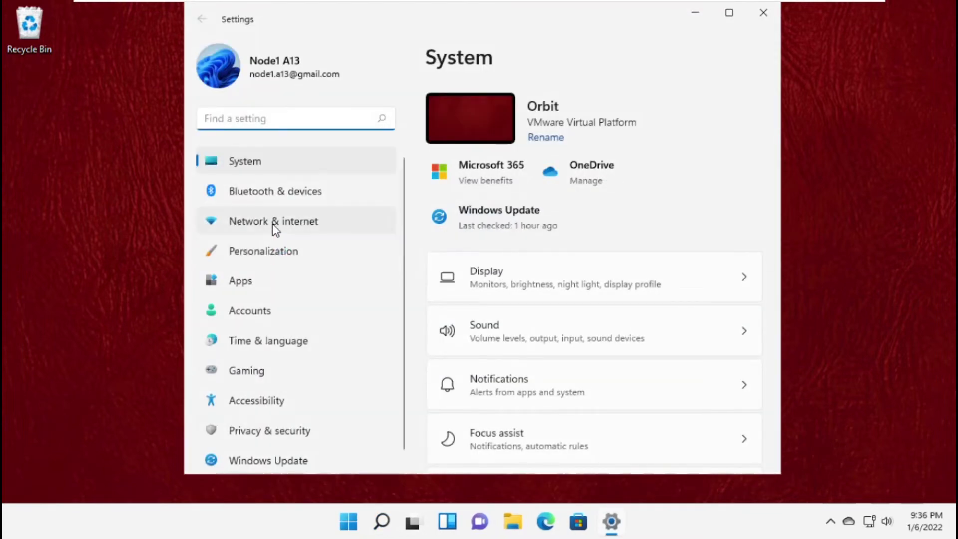
Run Network reset from Network & internet > Advanced network settings, confirm it, then close Settings
{"action": "left_click", "coordinate": [273, 221]}
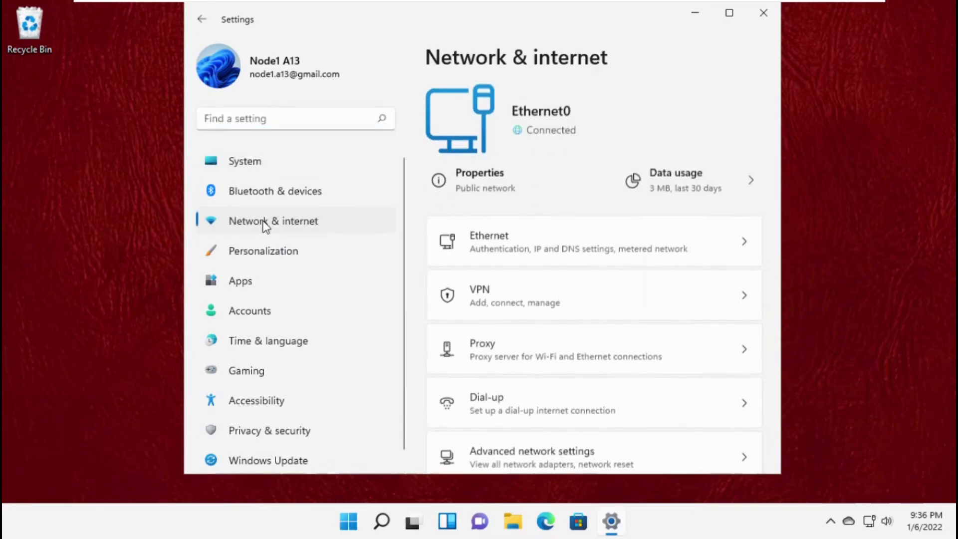
{"action": "scroll", "coordinate": [550, 339], "scroll_direction": "down", "scroll_amount": 2}
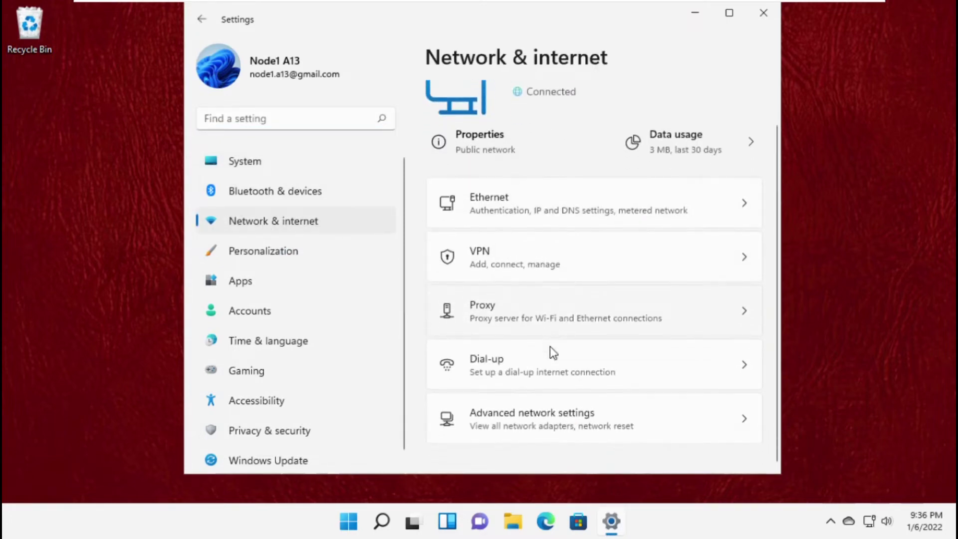
{"action": "left_click", "coordinate": [552, 429]}
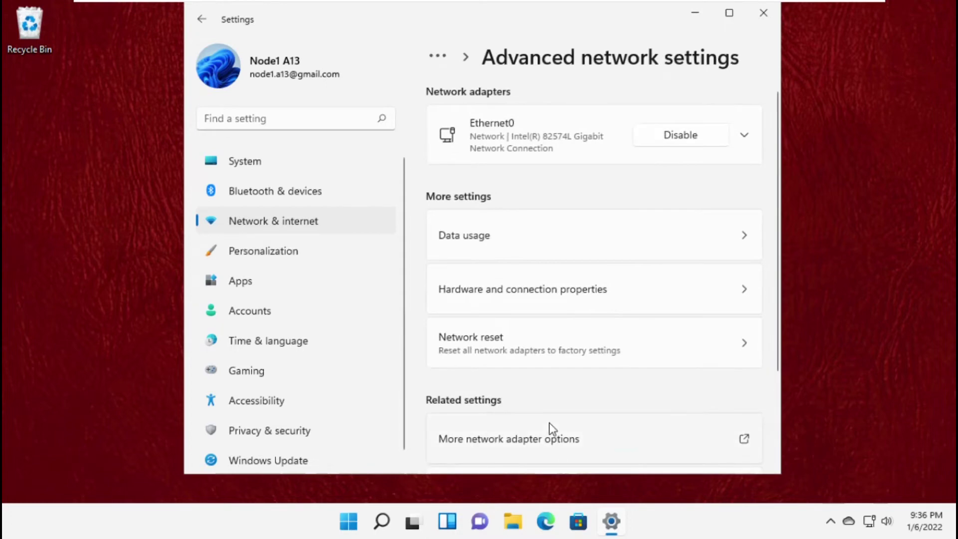
{"action": "left_click", "coordinate": [474, 344]}
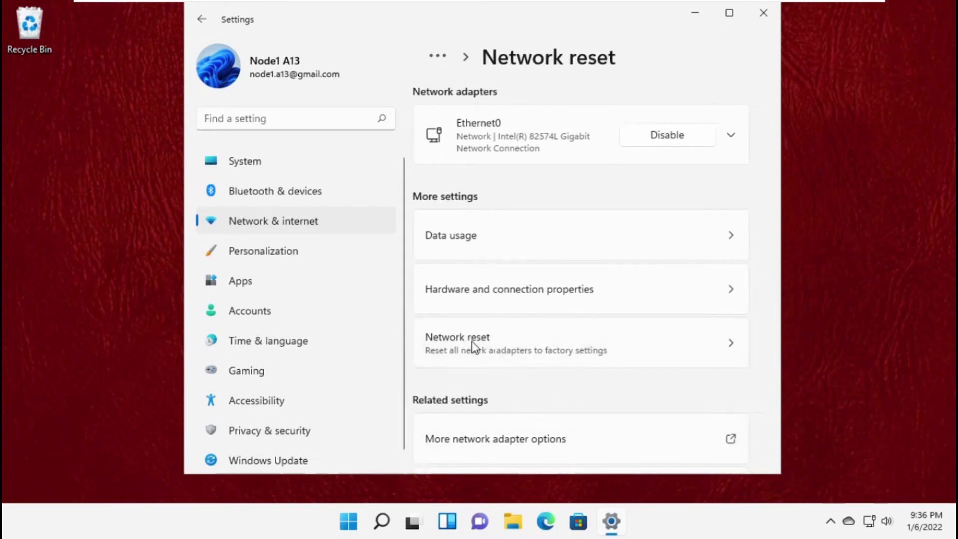
{"action": "left_click", "coordinate": [696, 224]}
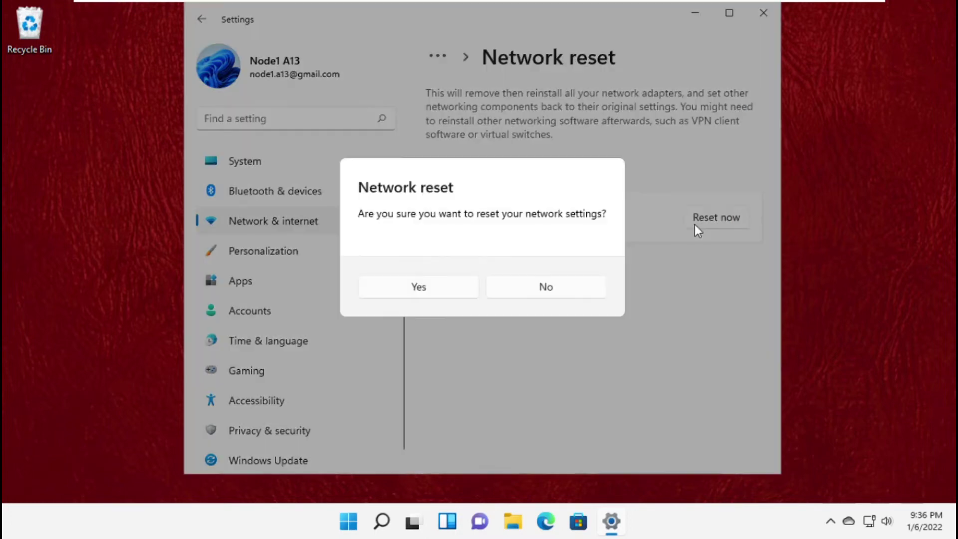
{"action": "left_click", "coordinate": [454, 286]}
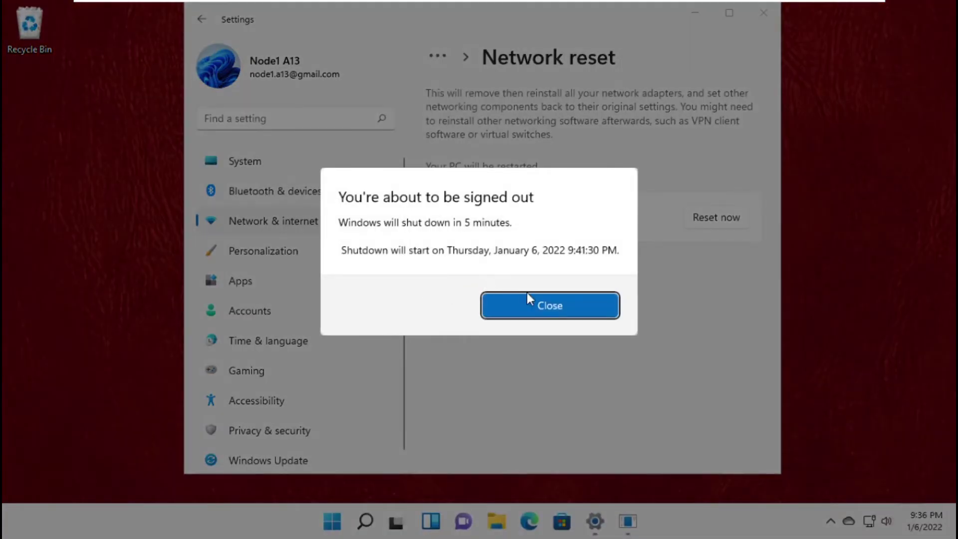
{"action": "left_click", "coordinate": [532, 304]}
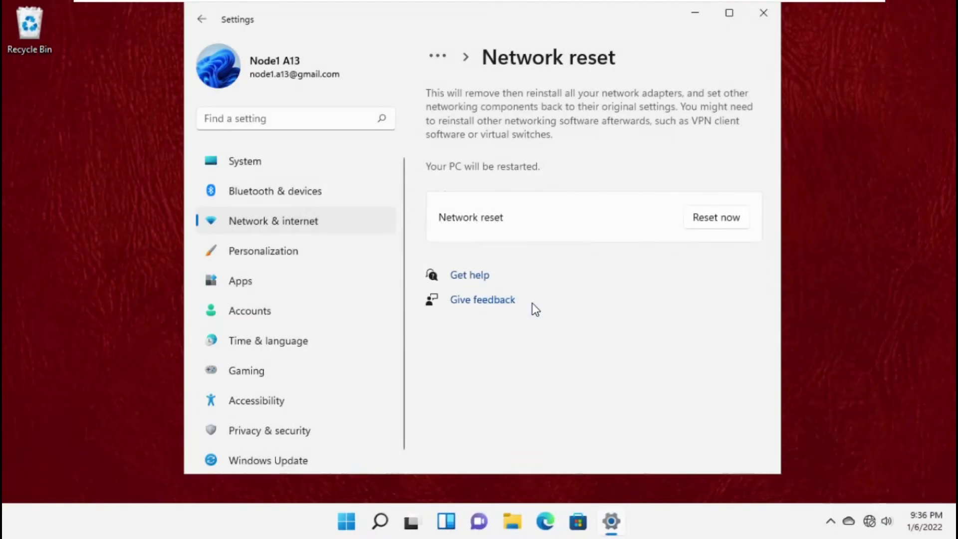
{"action": "left_click", "coordinate": [762, 14]}
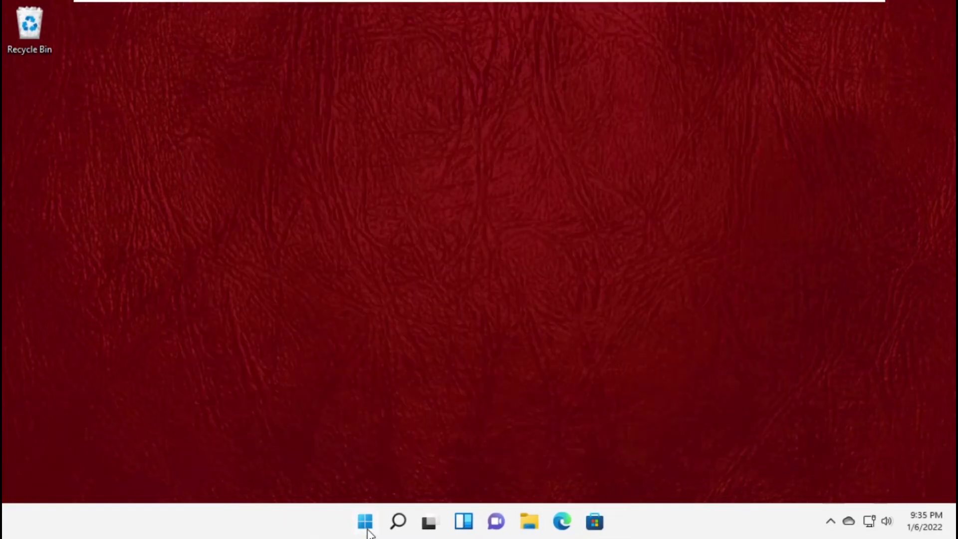
Restart the computer and sign back in with the account PIN
{"action": "left_click", "coordinate": [368, 531]}
{"action": "left_click", "coordinate": [662, 471]}
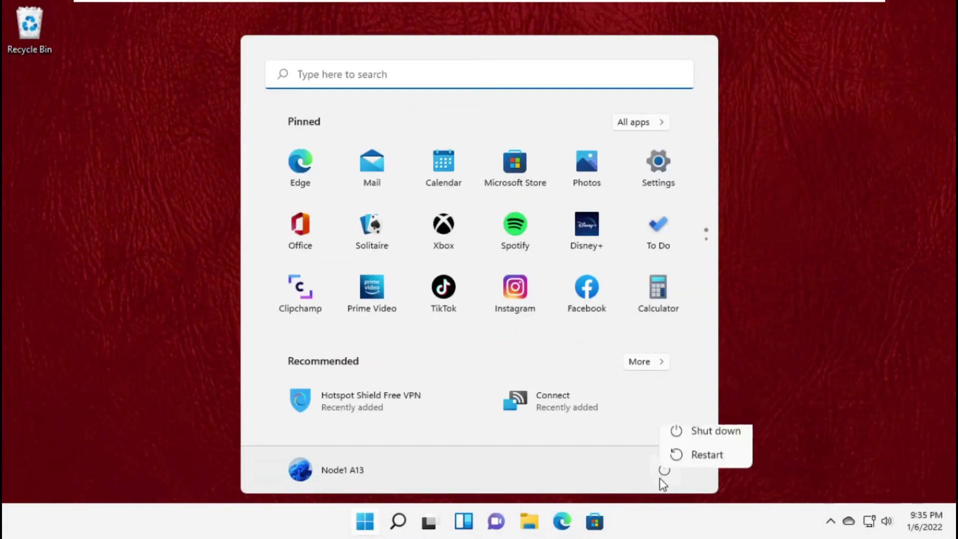
{"action": "left_click", "coordinate": [708, 462]}
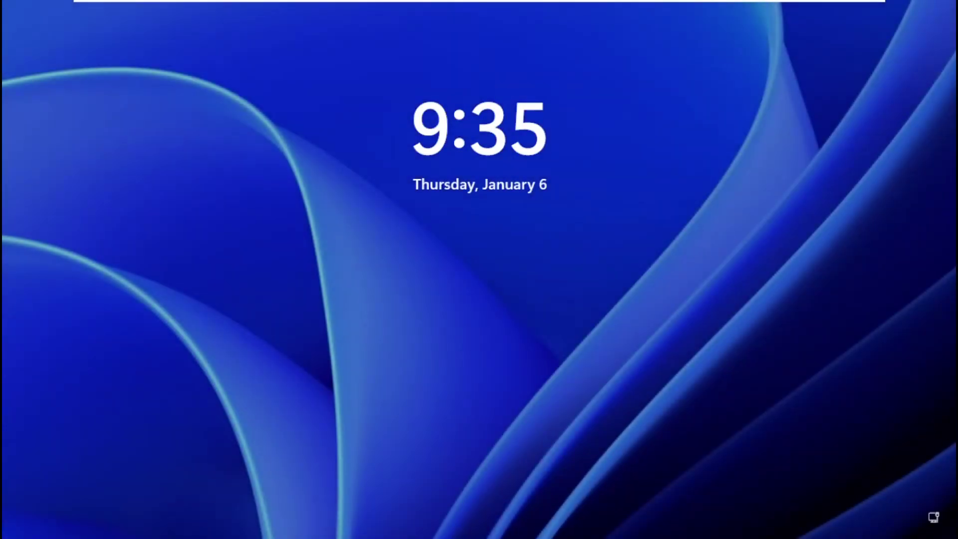
{"action": "key", "text": "Return"}
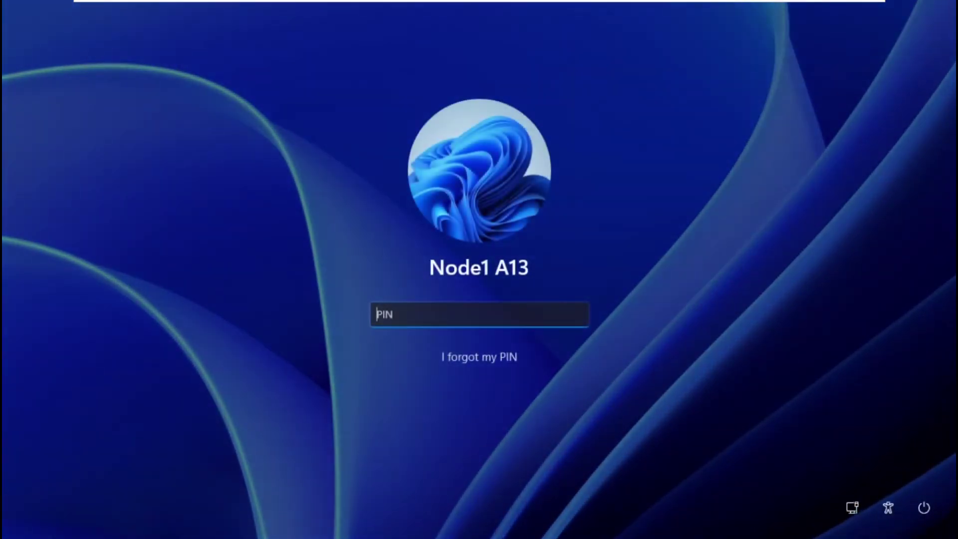
{"action": "type", "text": "1234"}
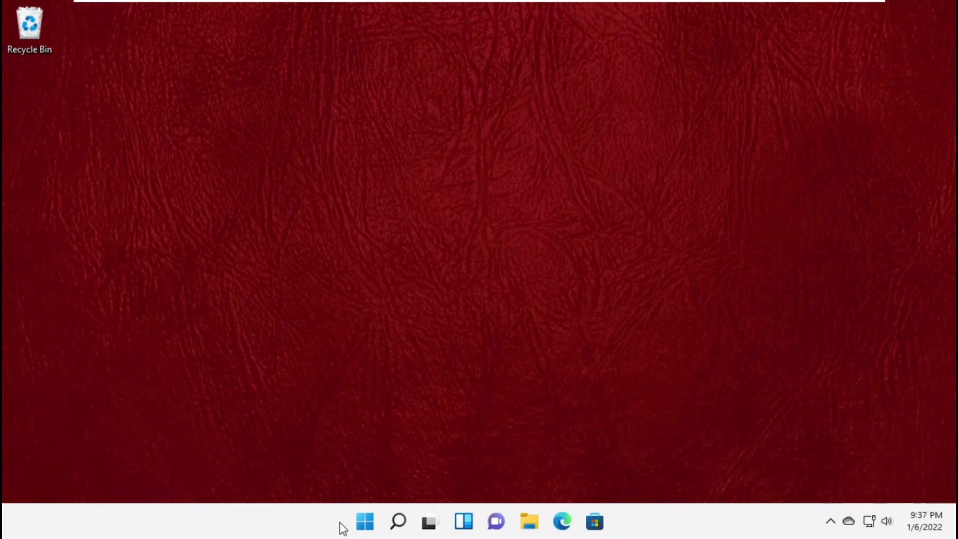
Search for 'Device manager' and open Device Manager
{"action": "left_click", "coordinate": [399, 519]}
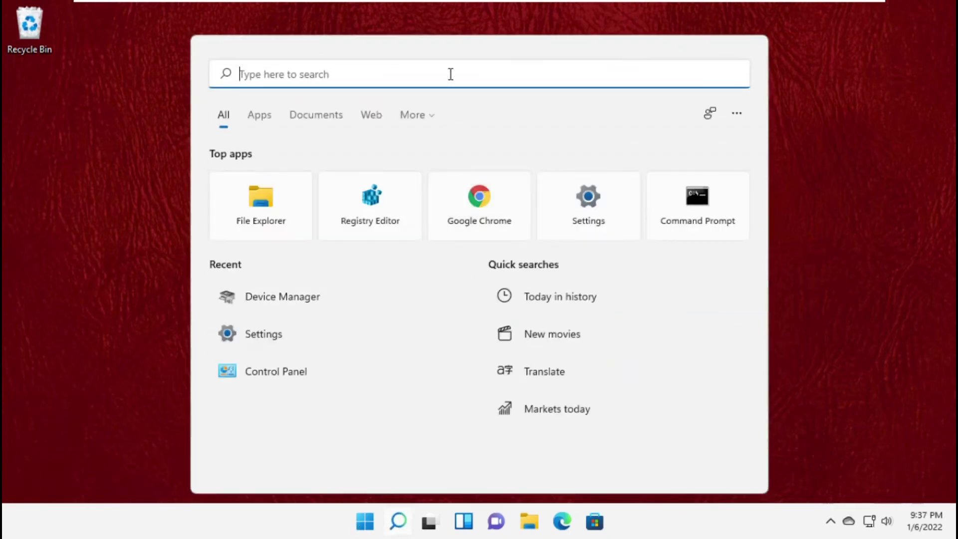
{"action": "type", "text": "Device manager"}
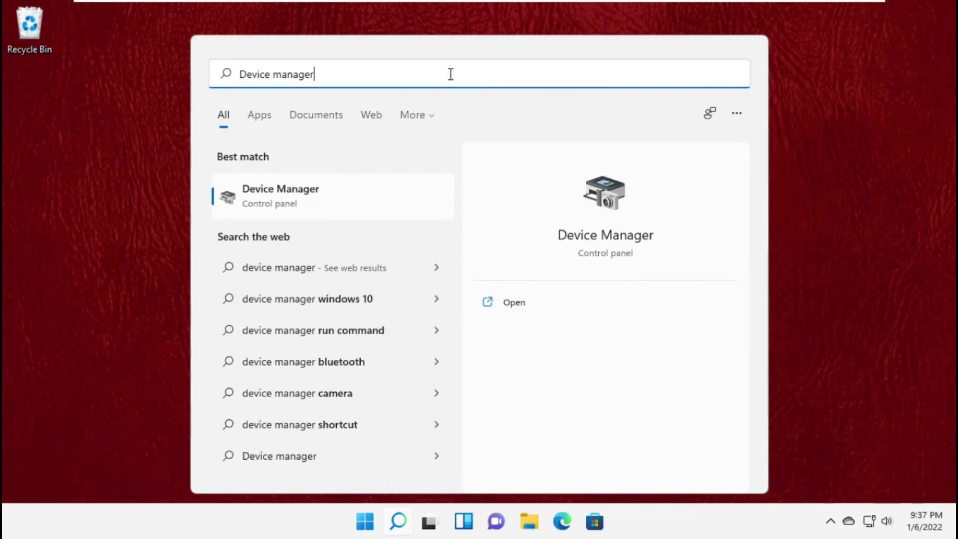
{"action": "left_click", "coordinate": [344, 193]}
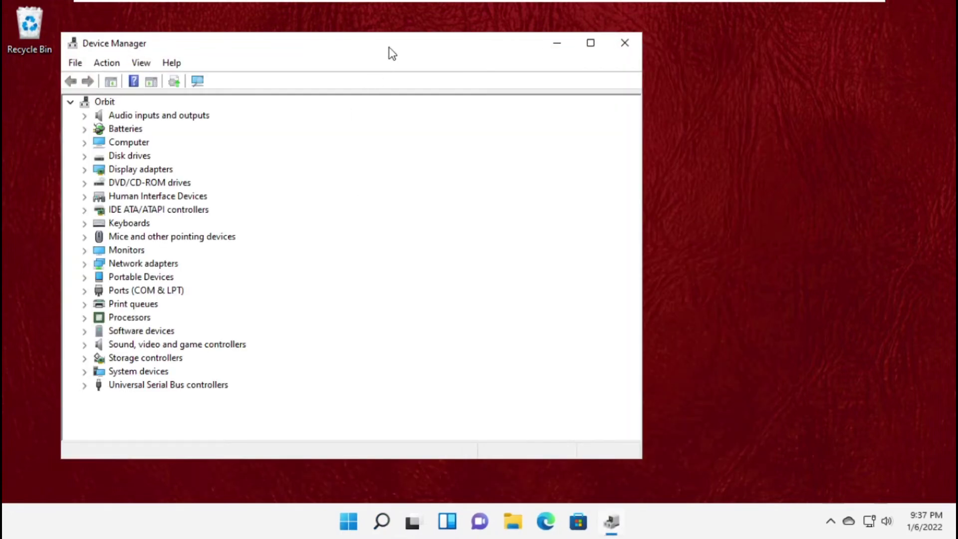
Under Network adapters, uninstall the Intel(R) 82574L Gigabit Network Connection, then close Device Manager
{"action": "left_click_drag", "start_coordinate": [392, 53], "coordinate": [536, 32]}
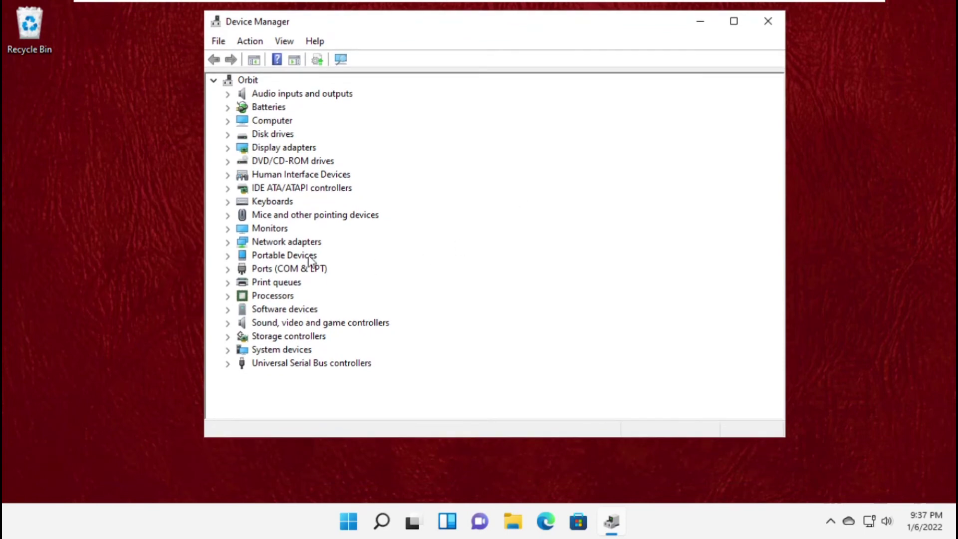
{"action": "left_click", "coordinate": [296, 242]}
{"action": "left_click", "coordinate": [228, 242]}
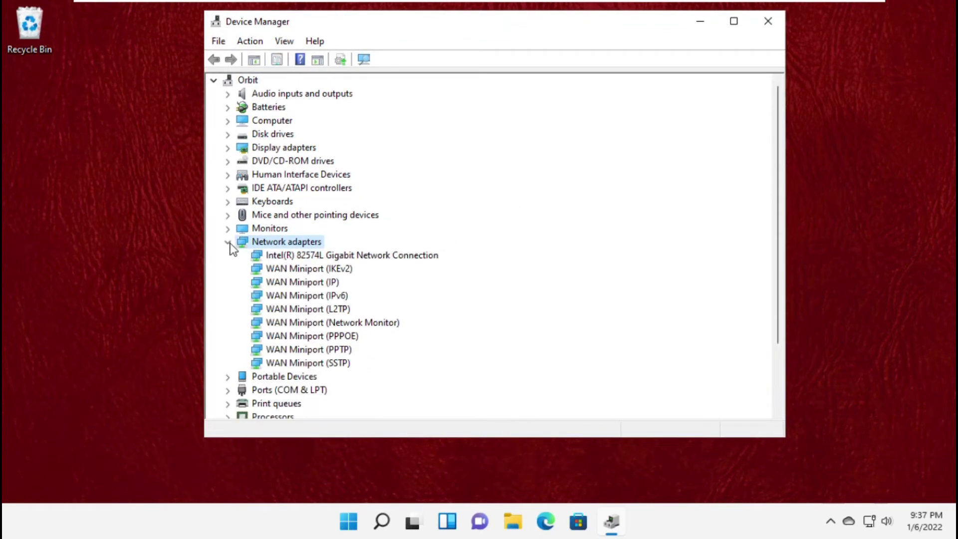
{"action": "left_click", "coordinate": [302, 256]}
{"action": "right_click", "coordinate": [301, 255]}
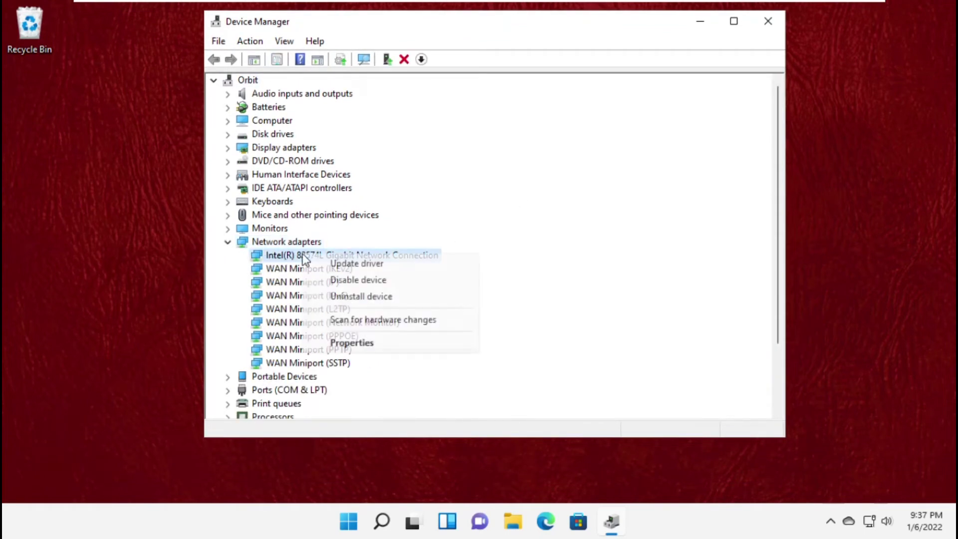
{"action": "left_click", "coordinate": [350, 296]}
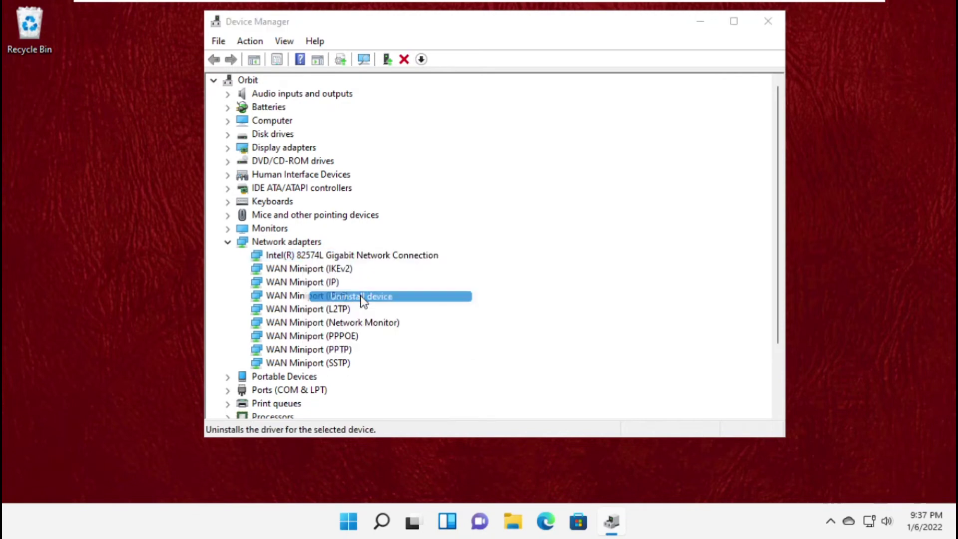
{"action": "left_click", "coordinate": [489, 323]}
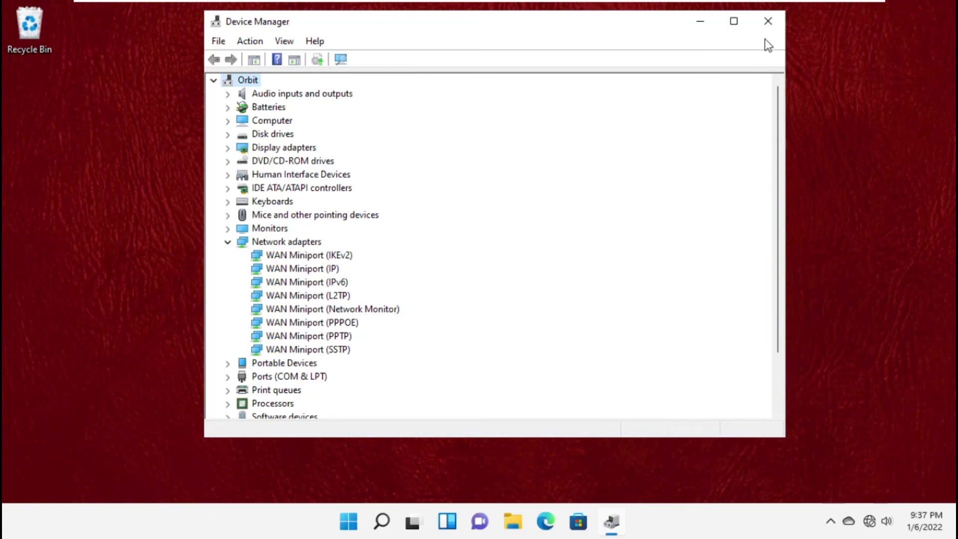
{"action": "left_click", "coordinate": [768, 24]}
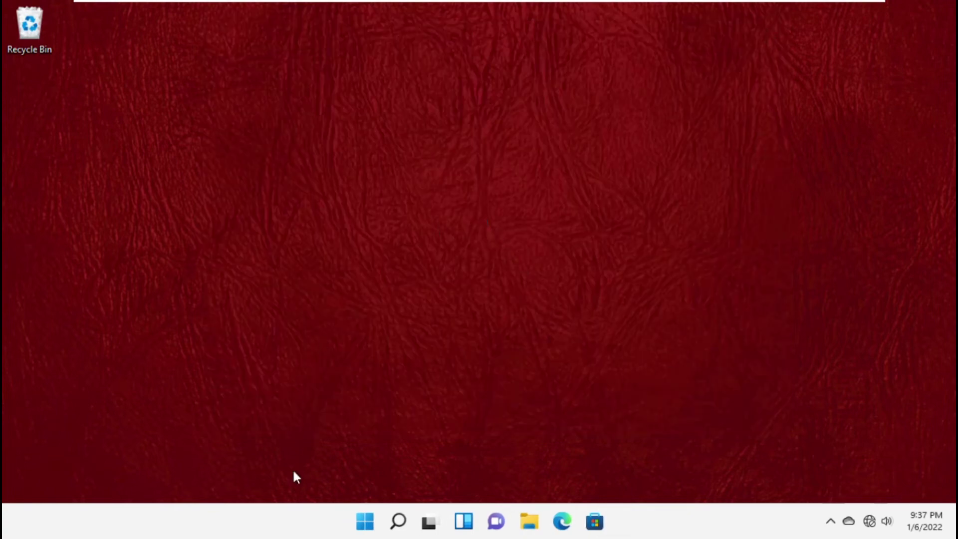
Restart Windows from the Start menu power options
{"action": "left_click", "coordinate": [365, 521]}
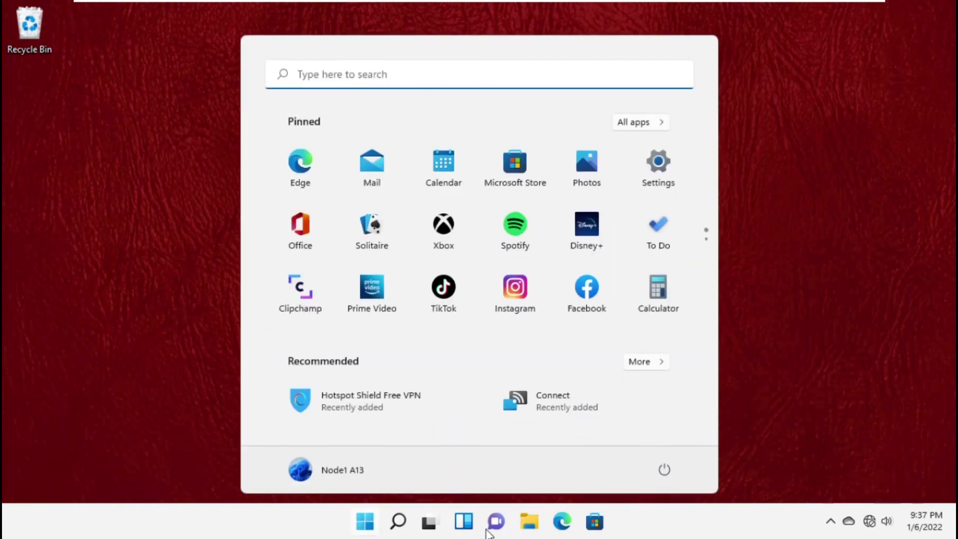
{"action": "left_click", "coordinate": [661, 471]}
{"action": "left_click", "coordinate": [688, 453]}
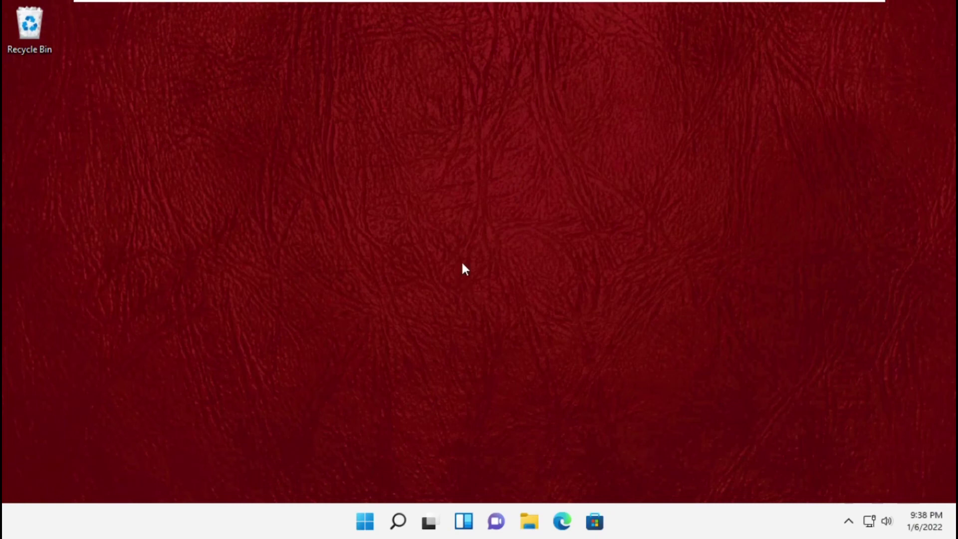
Search for Control Panel and go to Network and Internet > Network and Sharing Center
{"action": "left_click", "coordinate": [398, 522]}
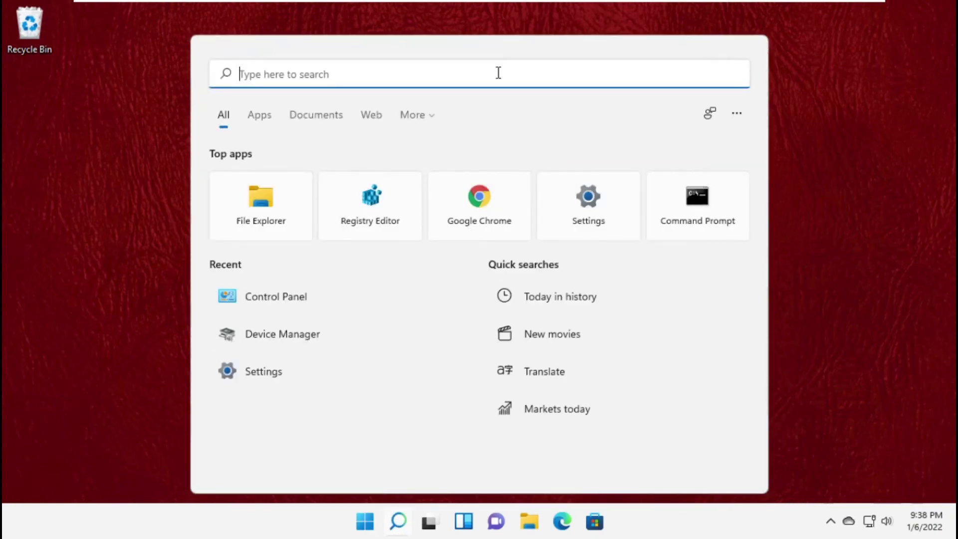
{"action": "type", "text": "Control Panel"}
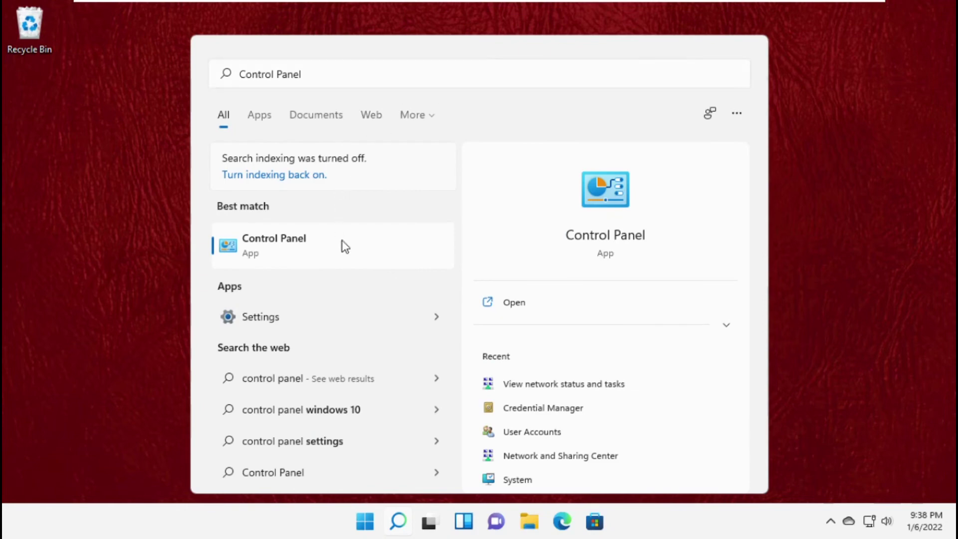
{"action": "left_click", "coordinate": [343, 242]}
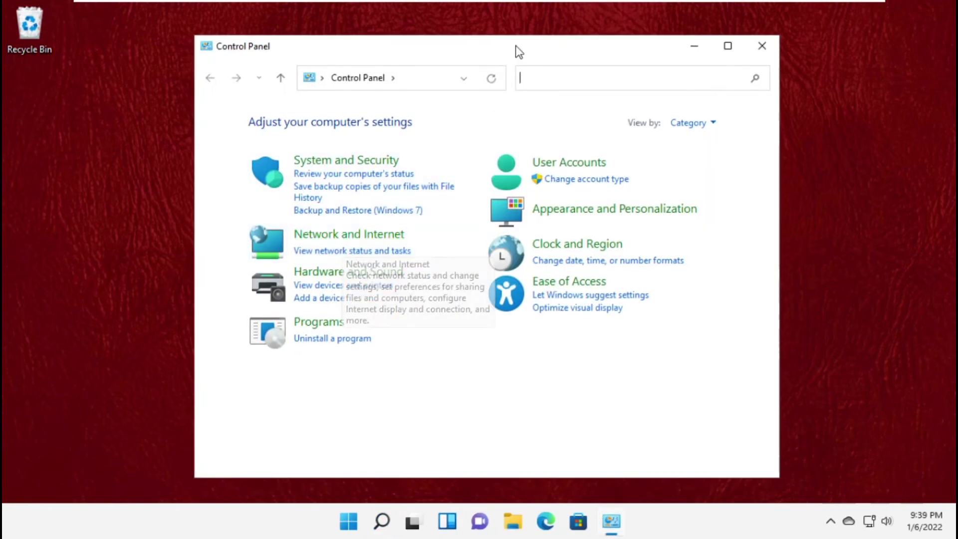
{"action": "left_click_drag", "start_coordinate": [516, 46], "coordinate": [531, 20]}
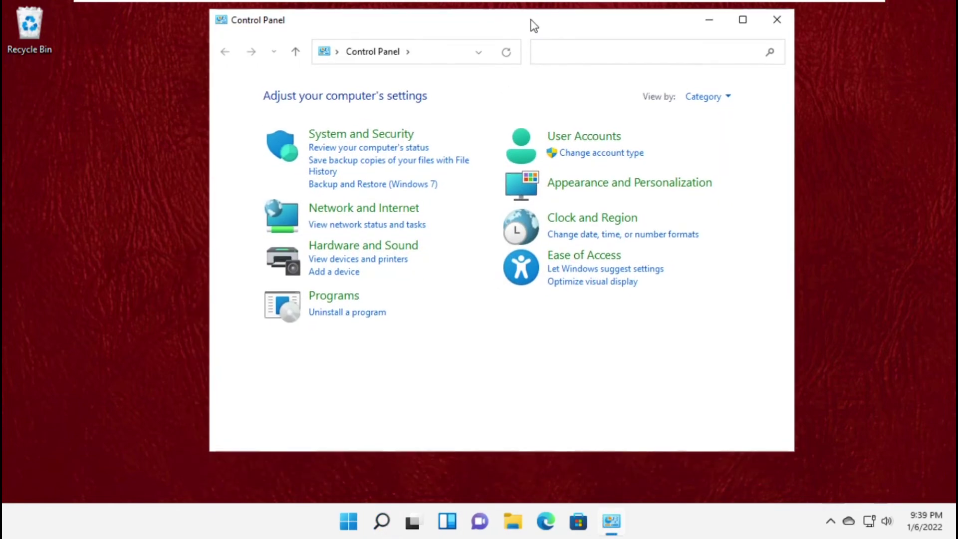
{"action": "left_click", "coordinate": [365, 211]}
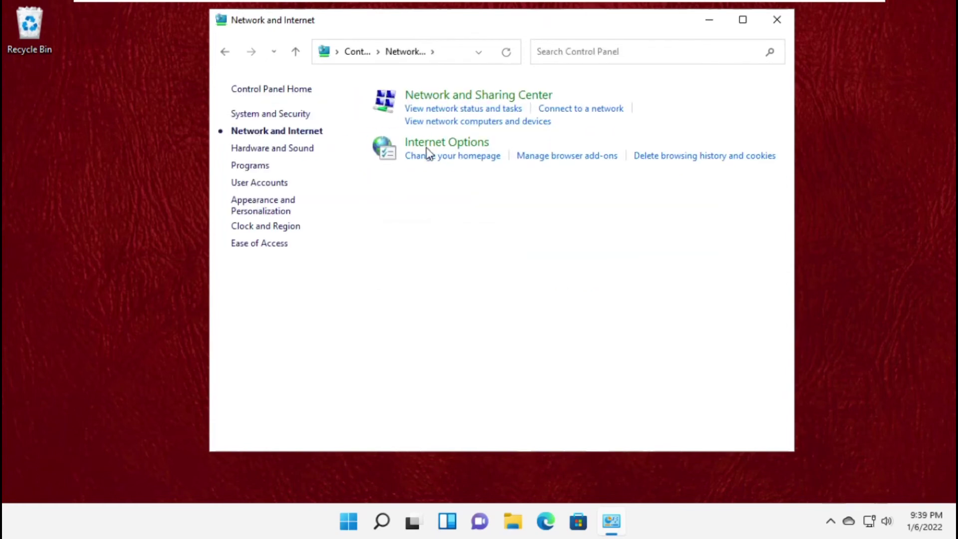
{"action": "left_click", "coordinate": [446, 97]}
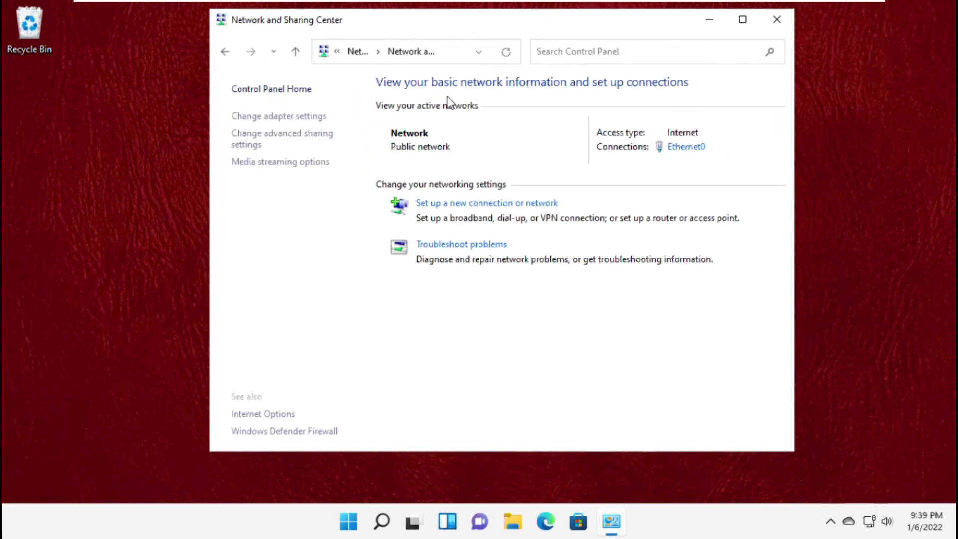
Open Ethernet0 Status > Properties and then the Internet Protocol Version 4 (TCP/IPv4) properties
{"action": "left_click", "coordinate": [677, 149]}
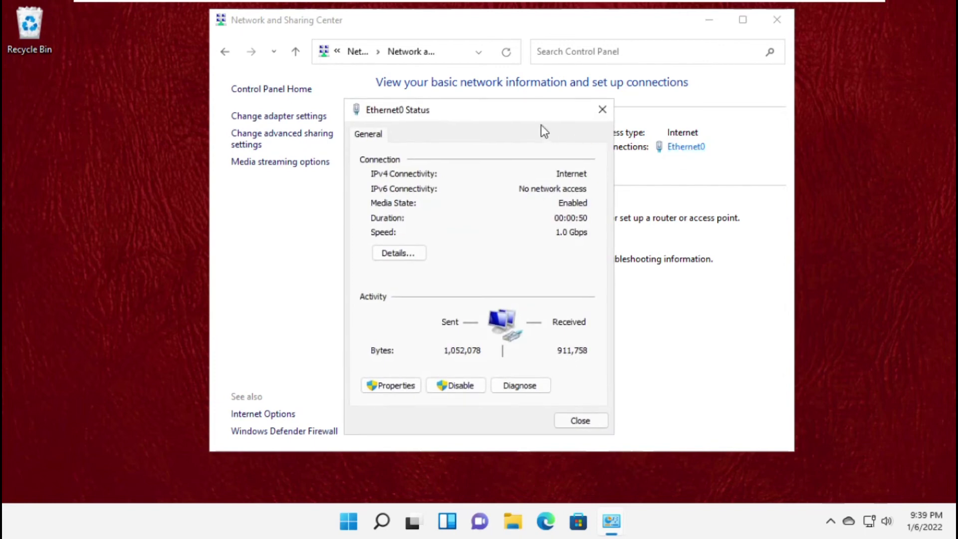
{"action": "left_click_drag", "start_coordinate": [542, 125], "coordinate": [437, 30]}
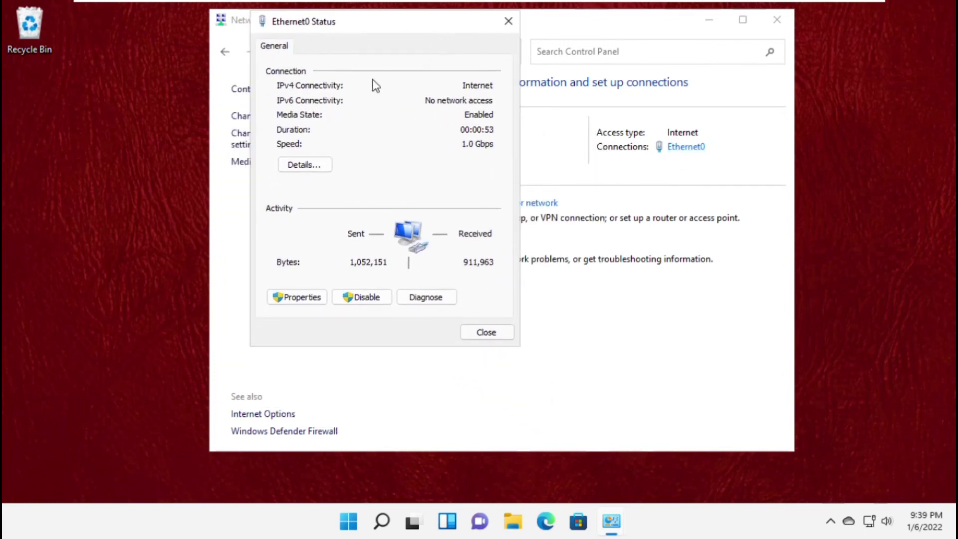
{"action": "left_click", "coordinate": [309, 297]}
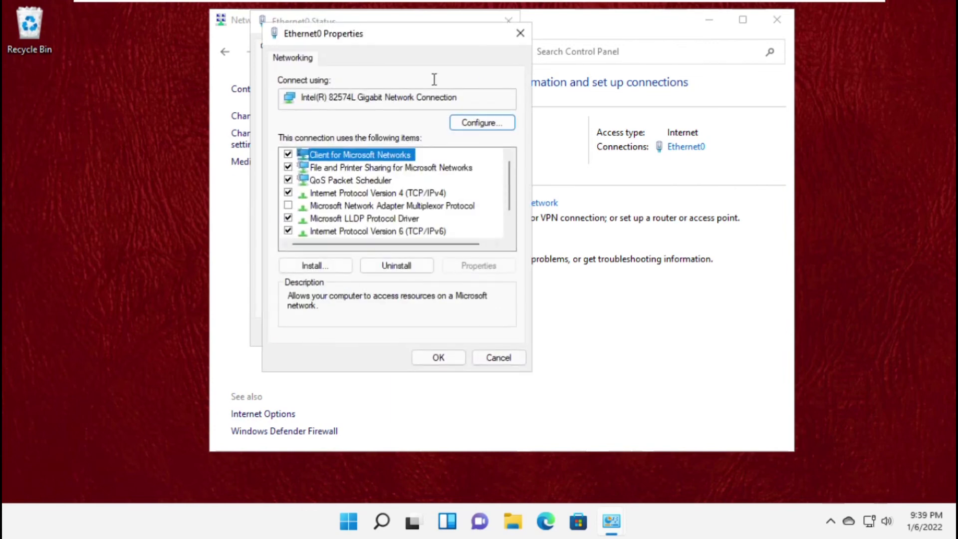
{"action": "left_click_drag", "start_coordinate": [439, 40], "coordinate": [431, 29]}
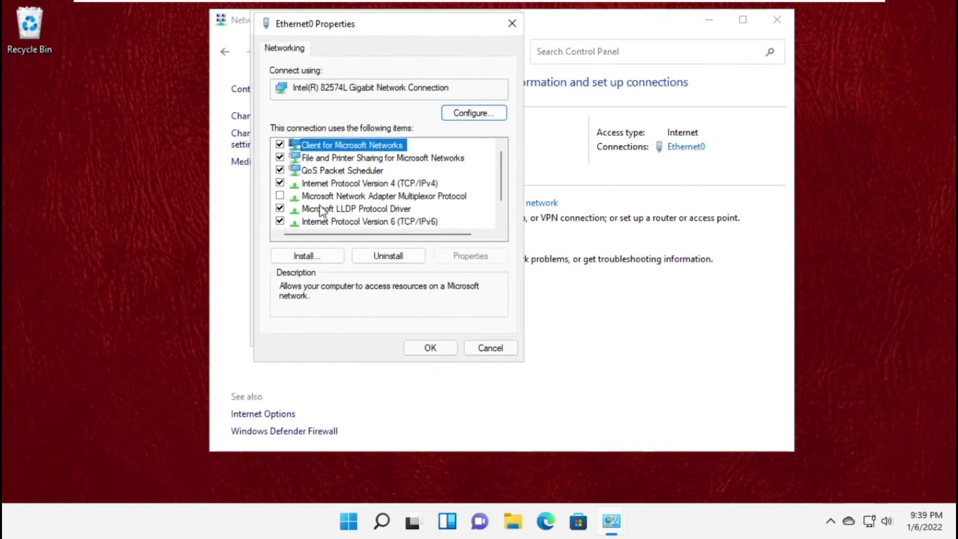
{"action": "left_click", "coordinate": [332, 184]}
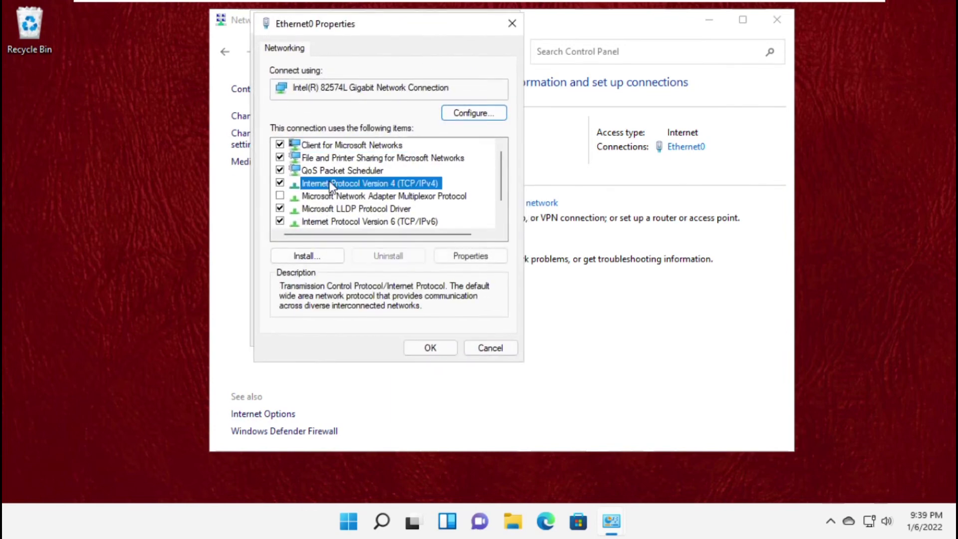
{"action": "left_click", "coordinate": [472, 257]}
{"action": "left_click_drag", "start_coordinate": [451, 94], "coordinate": [478, 23]}
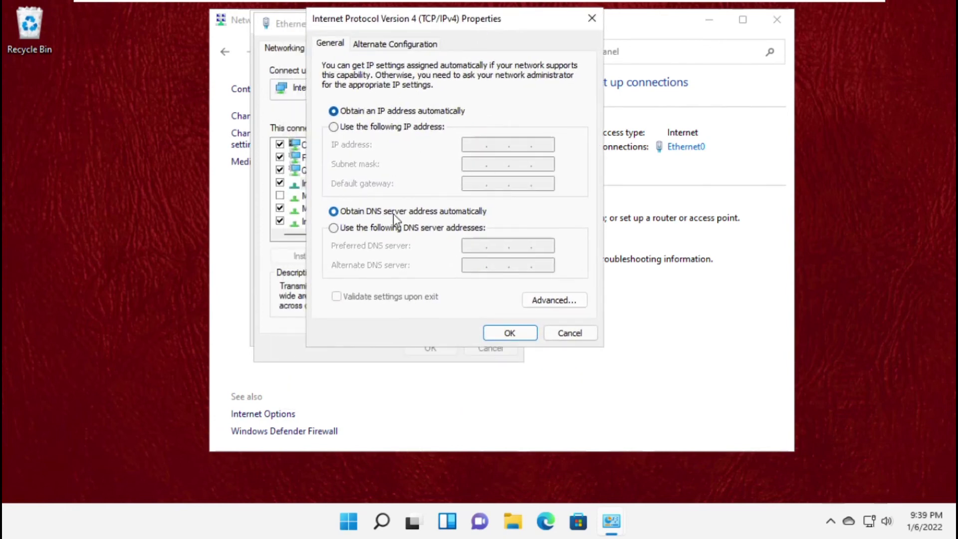
Set manual DNS servers, preferred 8.8.8.8 and alternate 8.8.4.4, and save with OK
{"action": "left_click", "coordinate": [355, 228]}
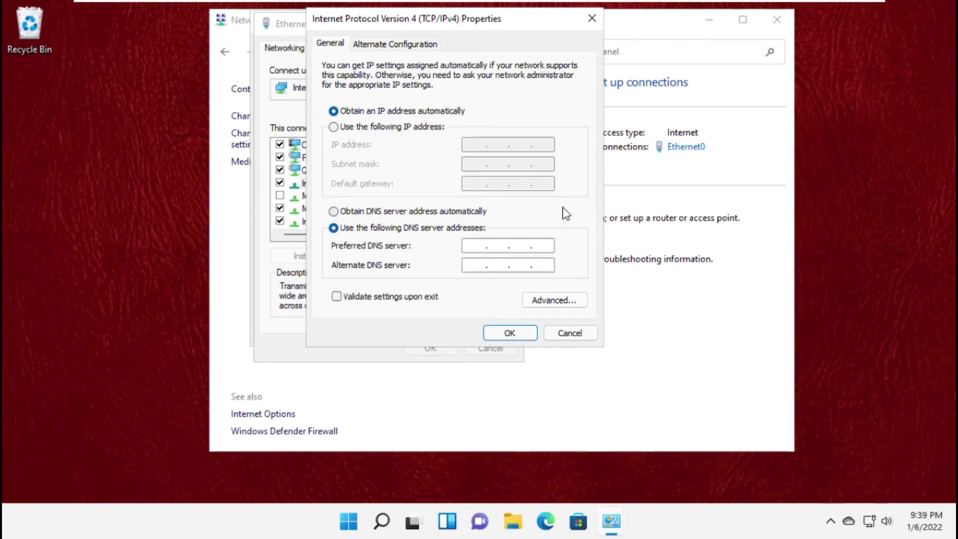
{"action": "type", "text": "8.8."}
{"action": "left_click", "coordinate": [472, 268]}
{"action": "type", "text": "8.8.4.4"}
{"action": "left_click", "coordinate": [509, 333]}
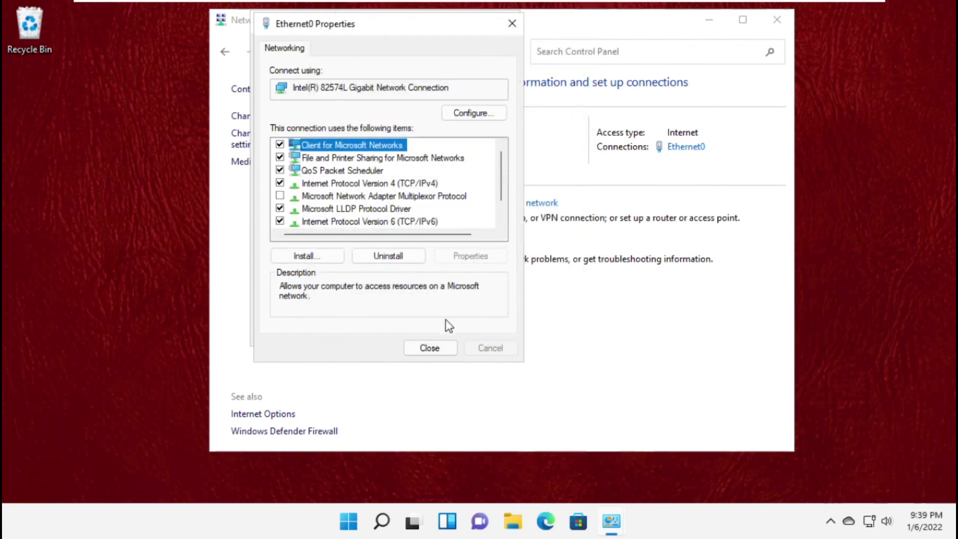
Close Ethernet0 Properties, Ethernet0 Status and the Network and Sharing Center
{"action": "left_click", "coordinate": [438, 347]}
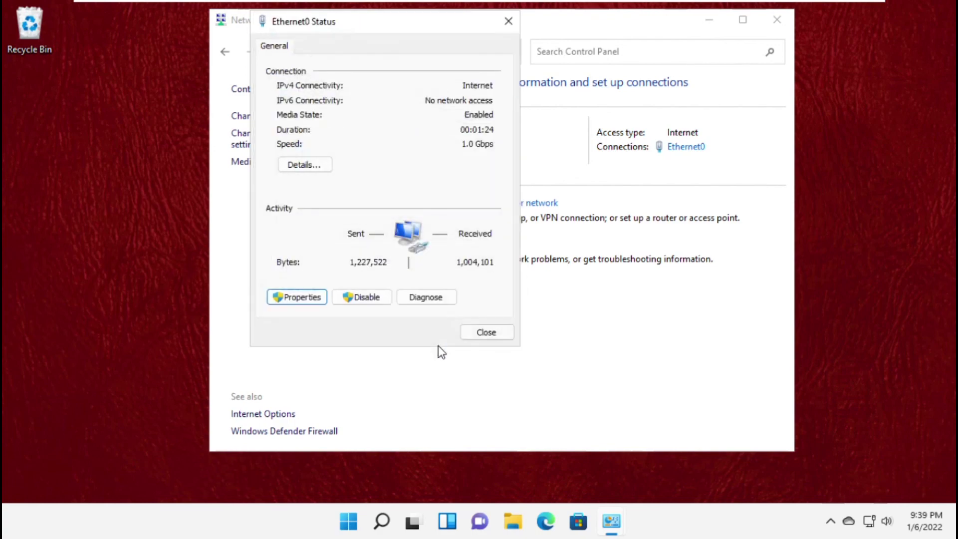
{"action": "left_click", "coordinate": [479, 333]}
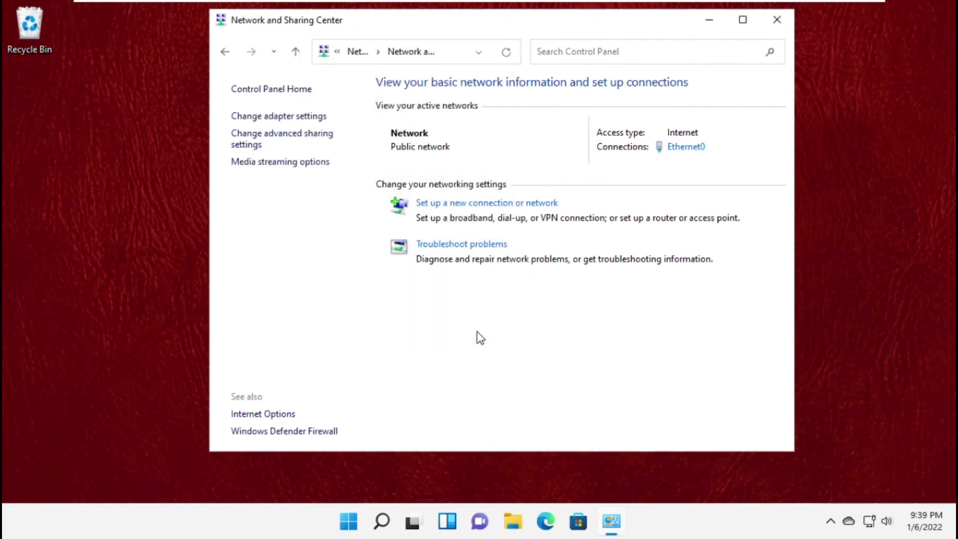
{"action": "left_click", "coordinate": [777, 25]}
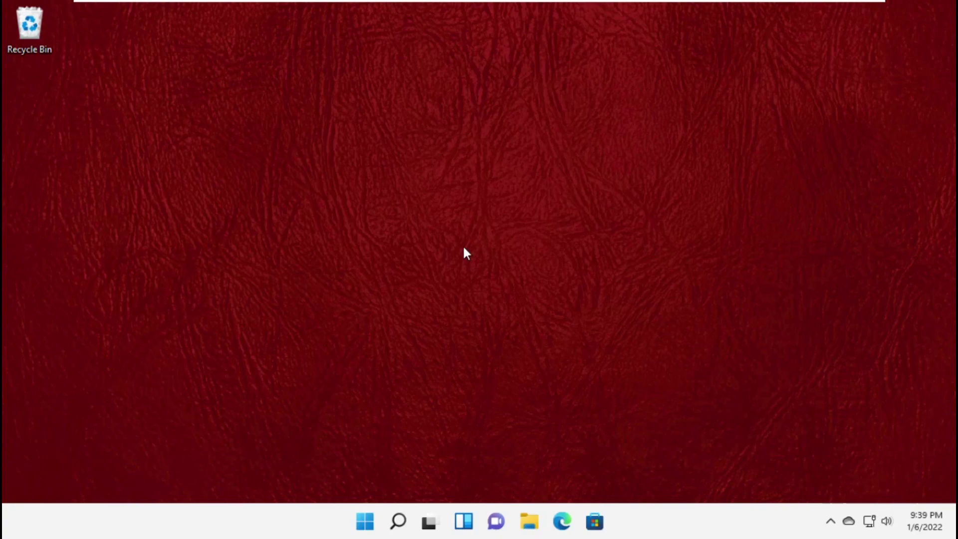